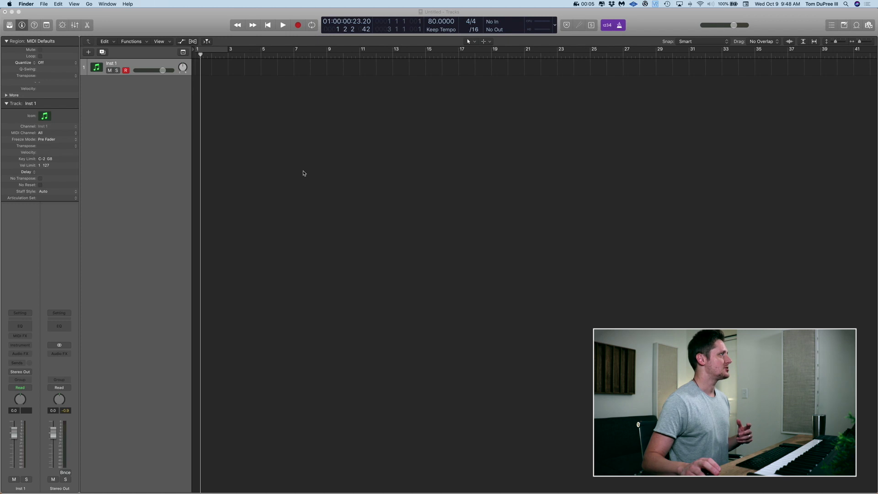
Load the Brooklyn drum kit from the sound library onto the instrument track.
click(252, 138)
key(Return)
key(y)
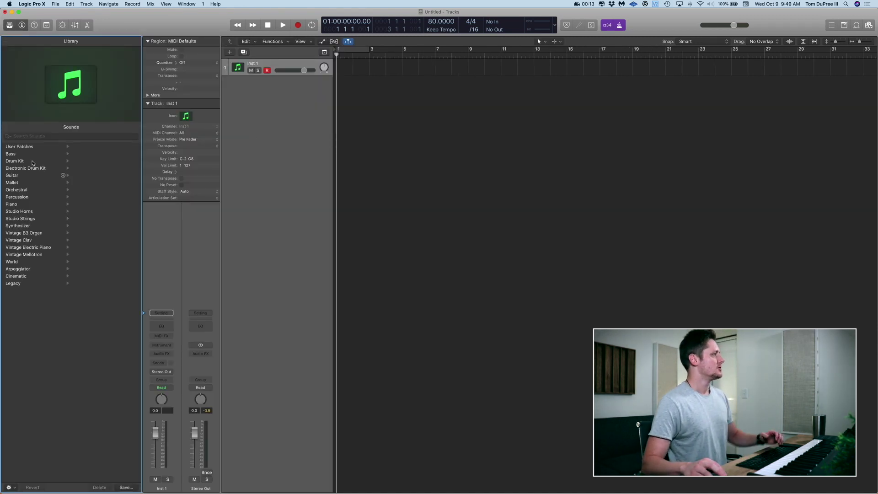
click(33, 161)
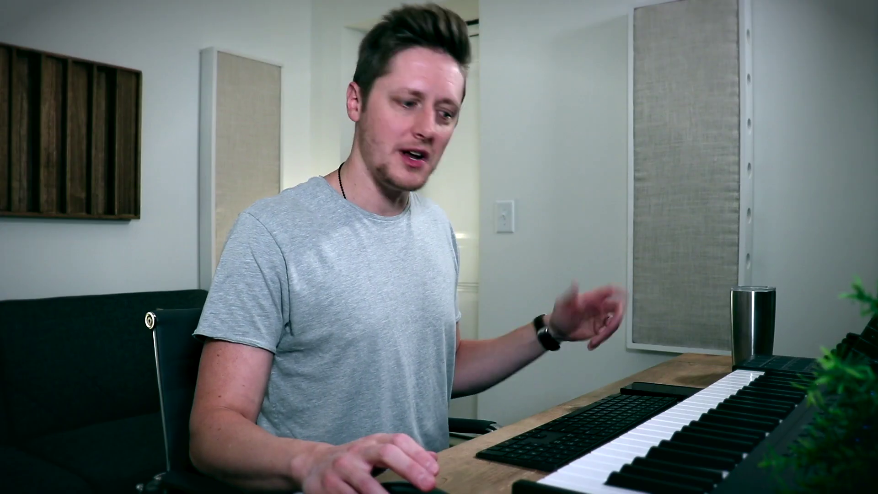
key(y)
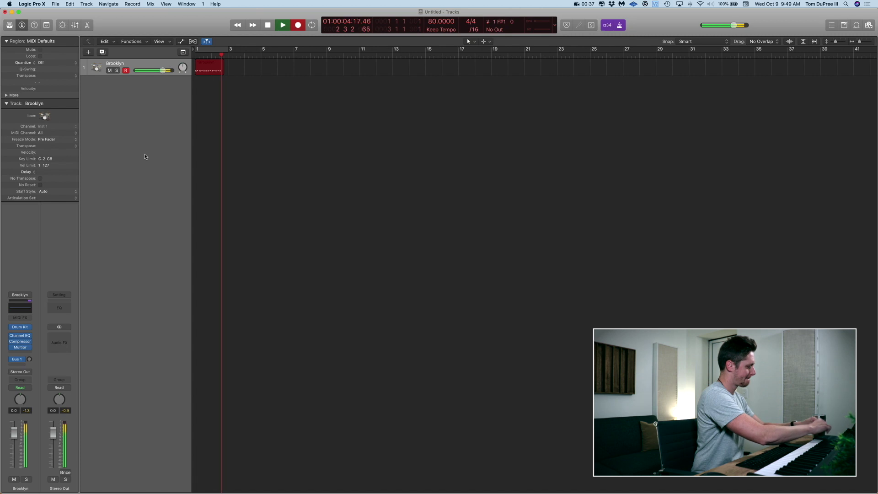
Stop recording, leaving a two-bar Brooklyn drum region at the track start.
key(space)
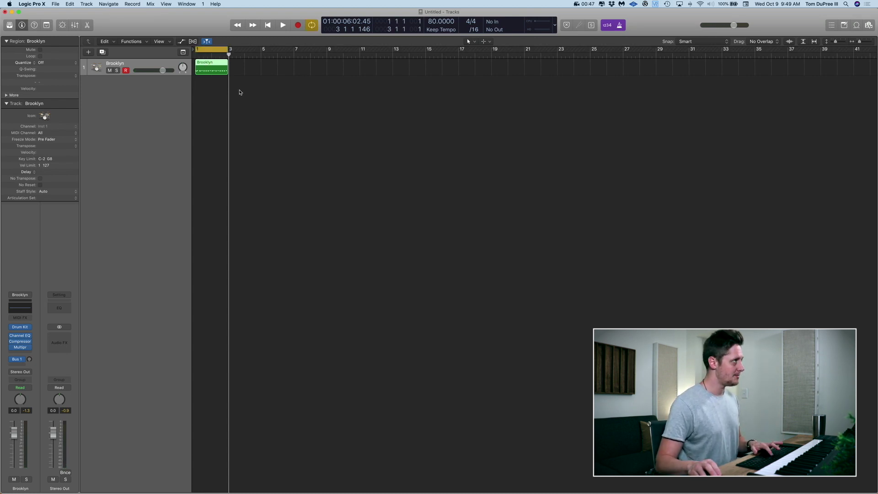
Quantize the Brooklyn region's drum notes to 1/16 Note and play them back.
key(e)
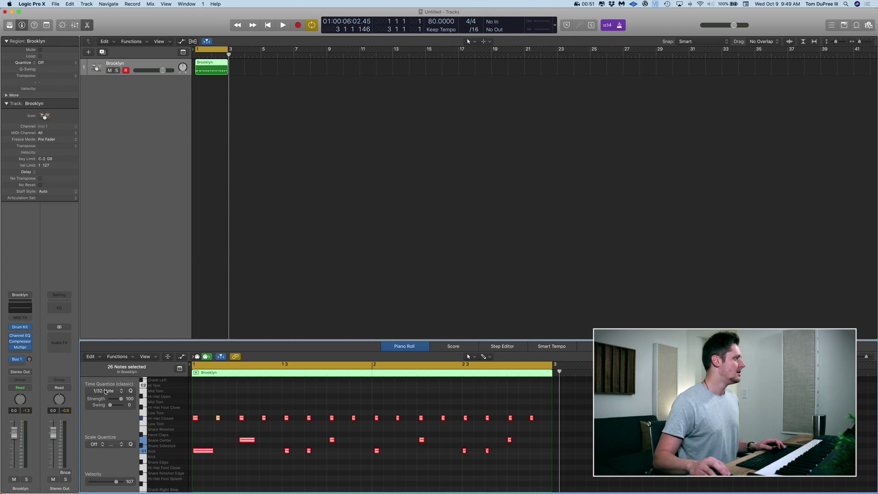
click(105, 391)
click(112, 435)
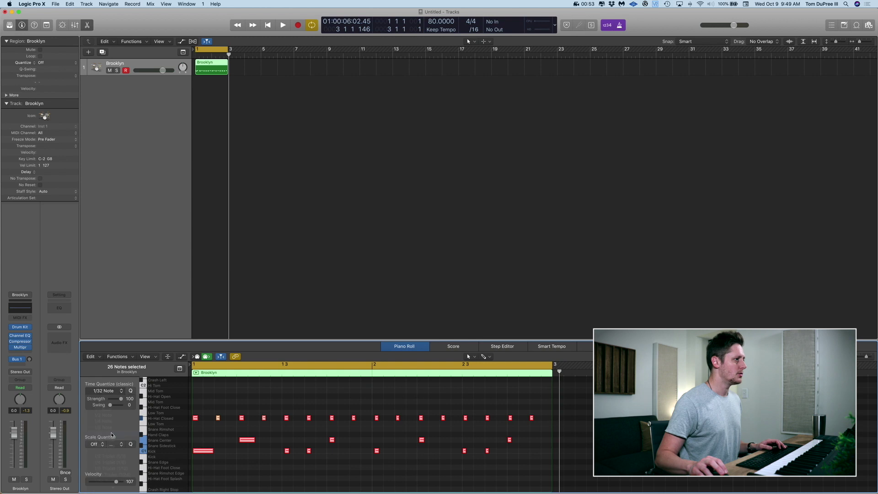
key(space)
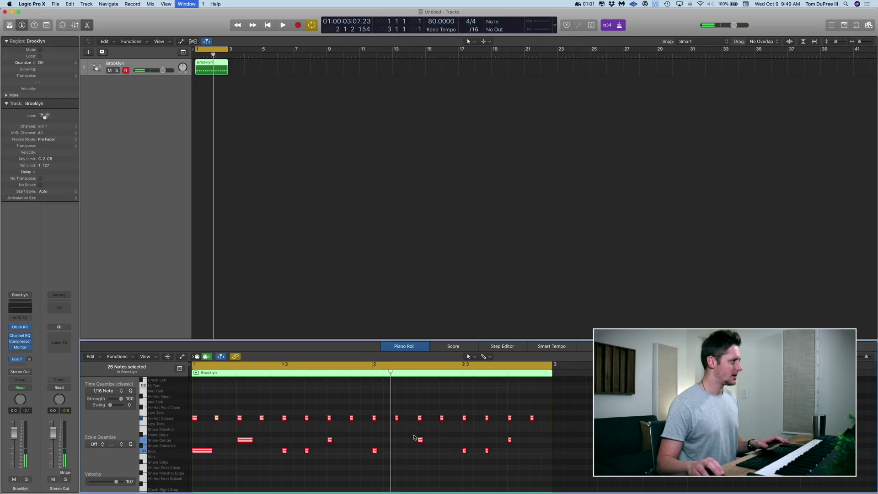
key(super+4)
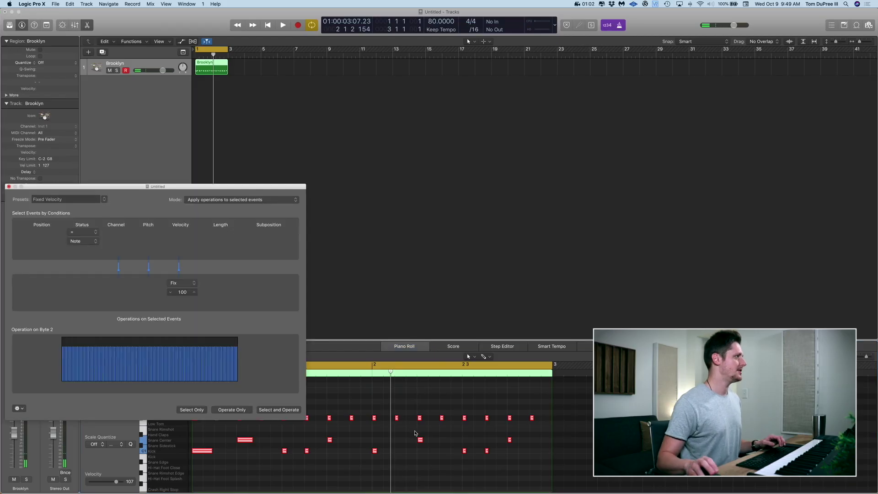
Apply the Fixed Velocity transform preset to set all 26 drum notes to velocity 100.
click(238, 411)
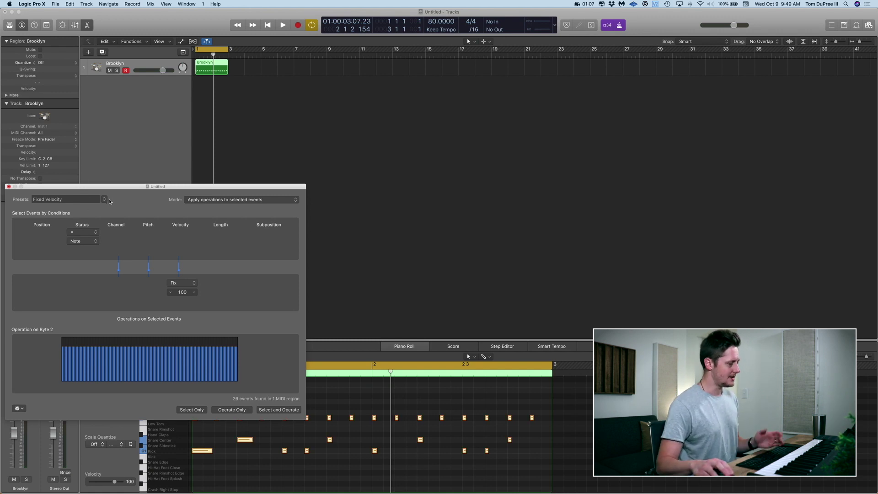
key(super+w)
key(super+4)
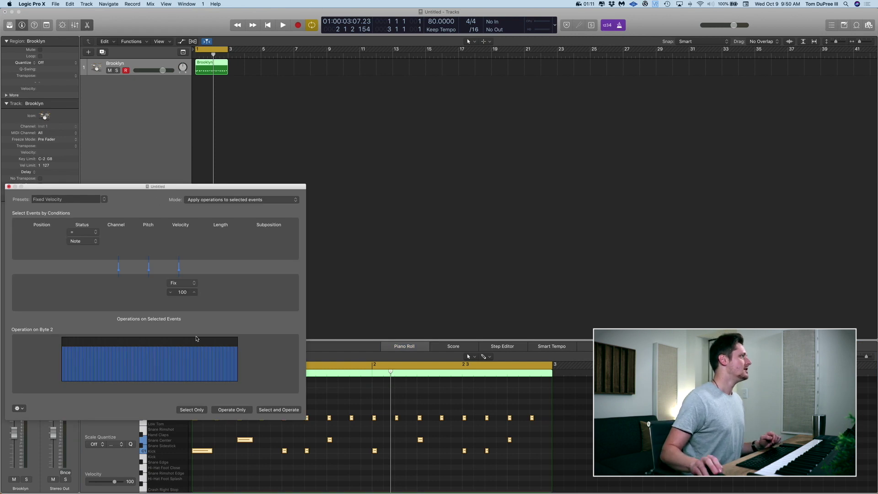
click(108, 201)
click(104, 201)
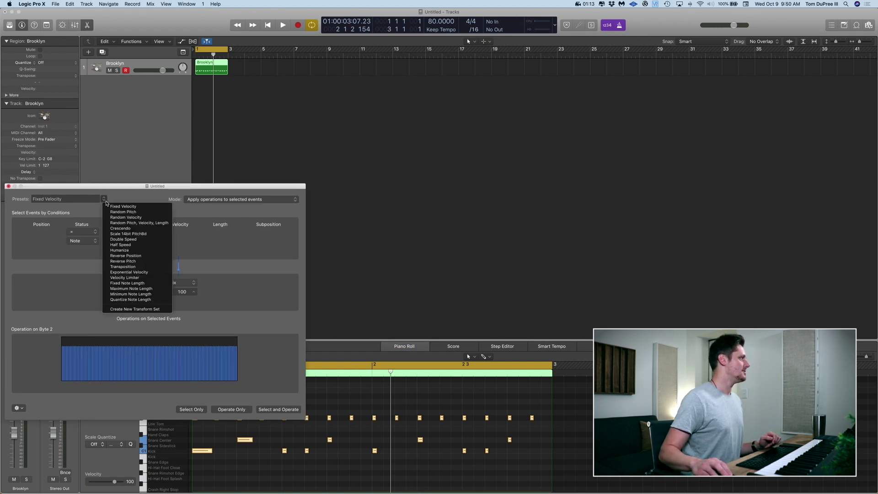
click(116, 206)
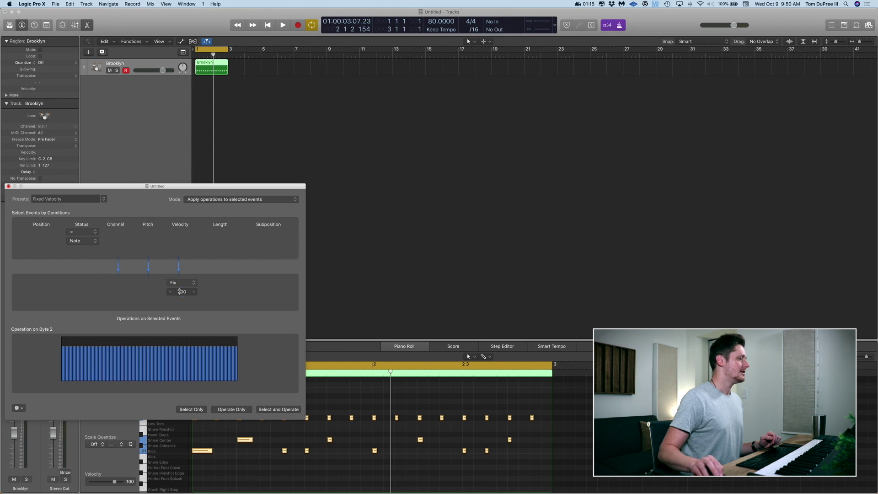
click(245, 410)
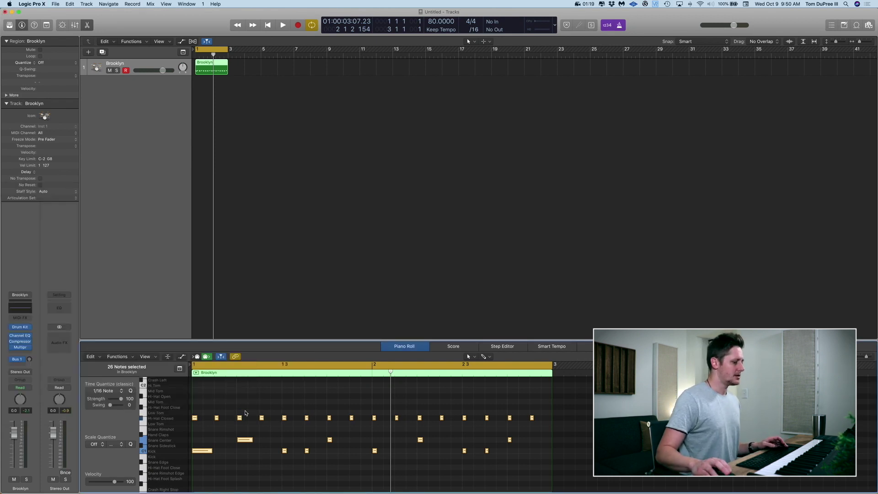
Adjust the lengths of the four Snare Center notes while the drums play back.
key(space)
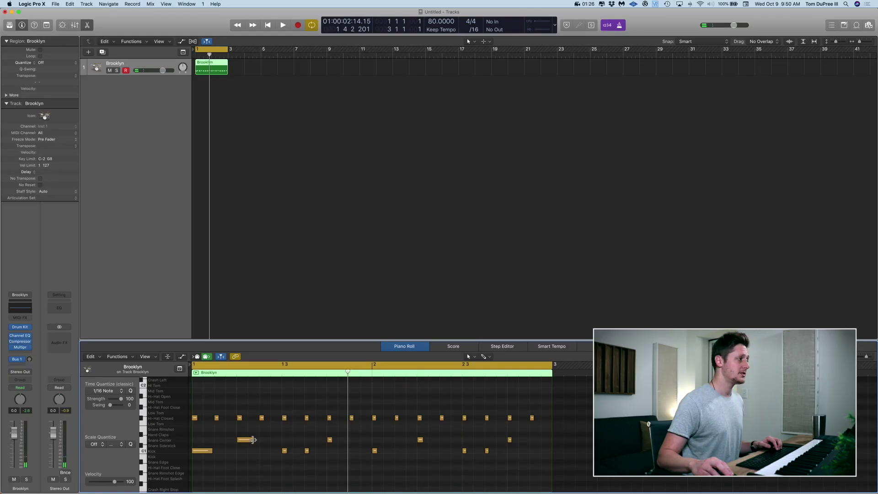
drag(253, 440, 242, 442)
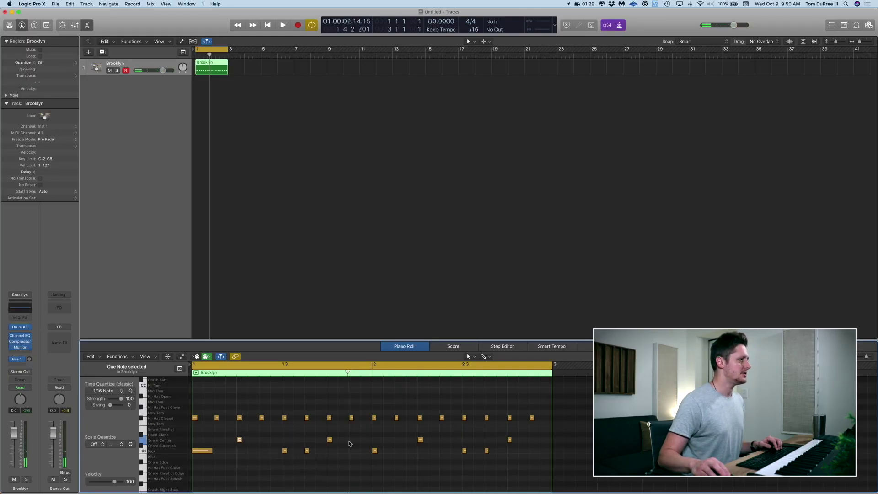
drag(332, 439, 332, 440)
click(421, 440)
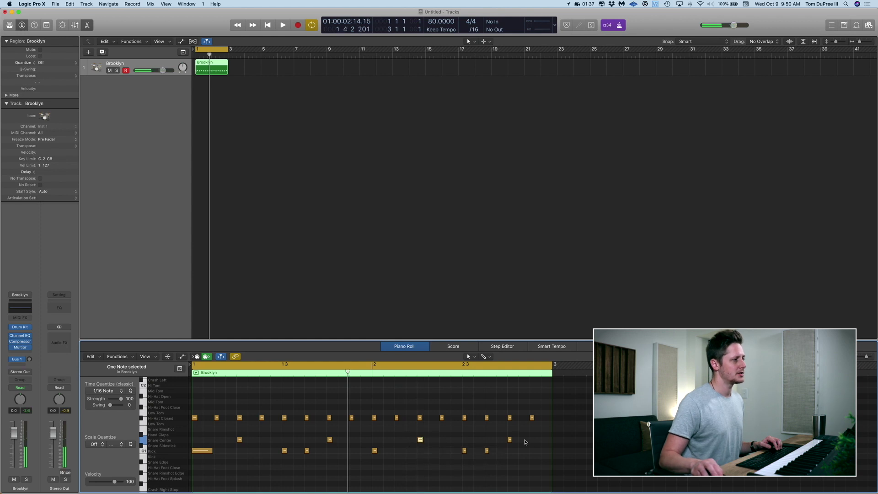
drag(510, 439, 513, 441)
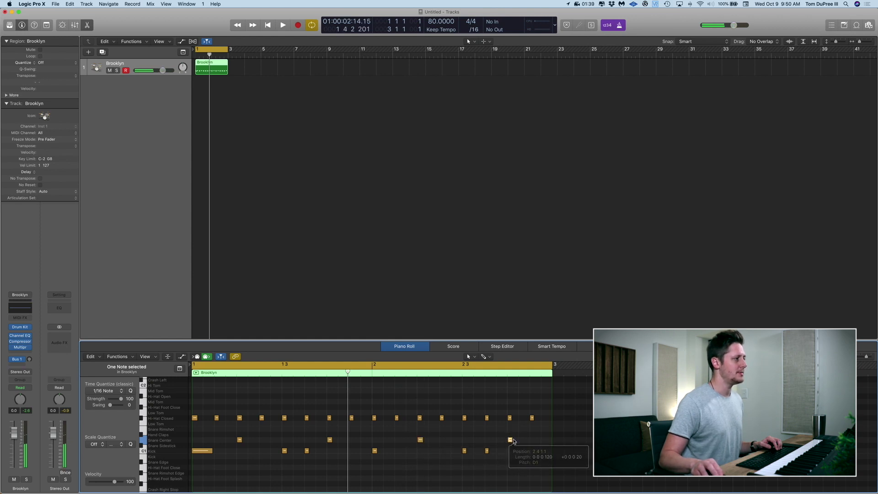
Move the four snare notes up to Snare Rimshot and copy them back down slightly later.
click(175, 442)
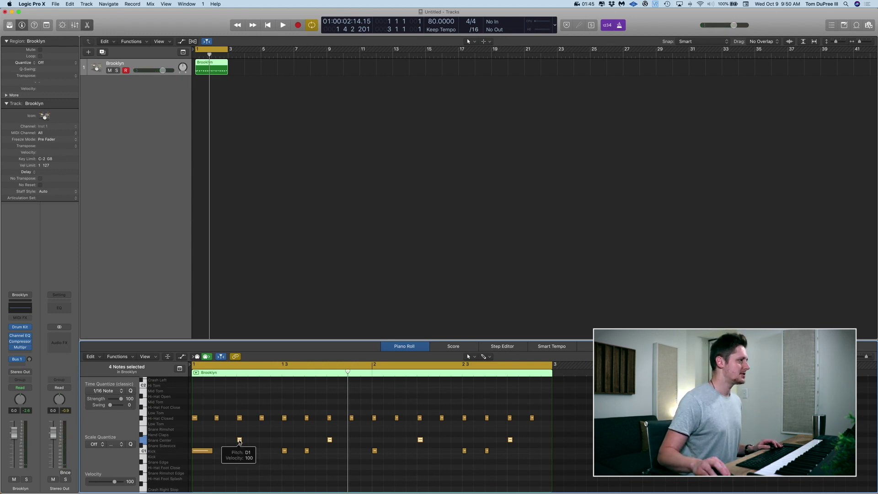
drag(239, 441, 239, 430)
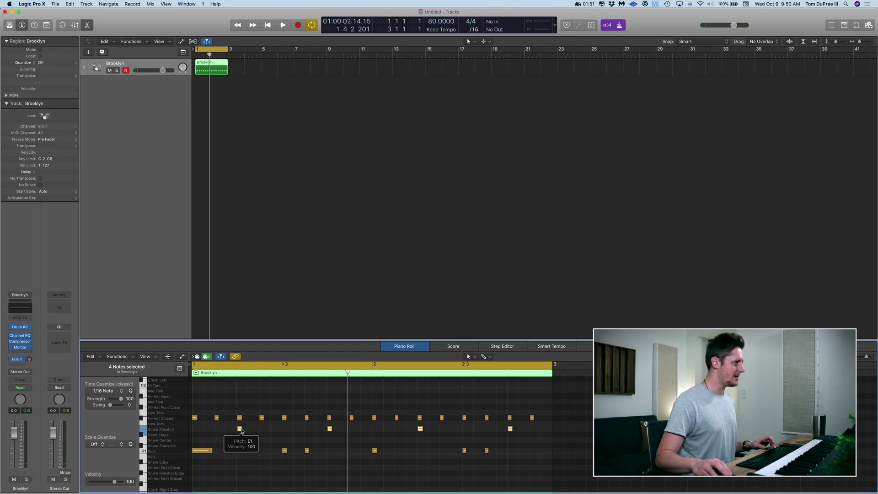
drag(240, 431, 296, 441)
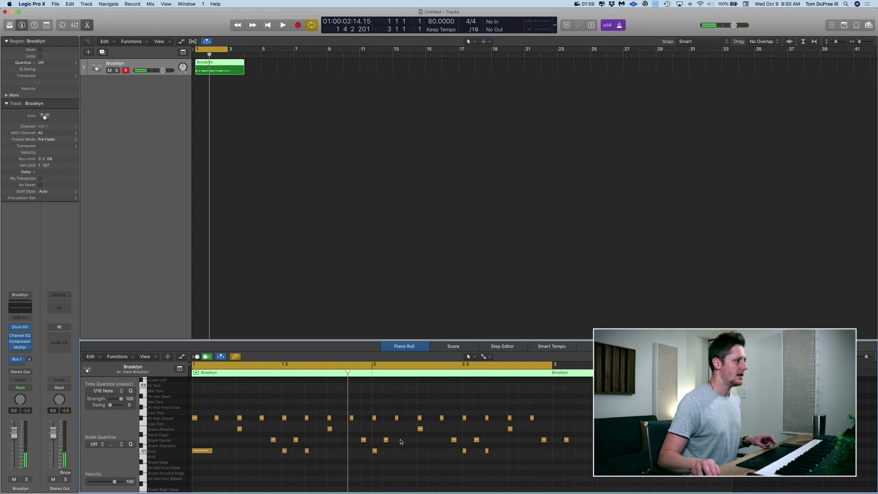
Move the stray Snare Center note back to 2 4 4 121 and set quantize to 1/32 Note.
click(386, 440)
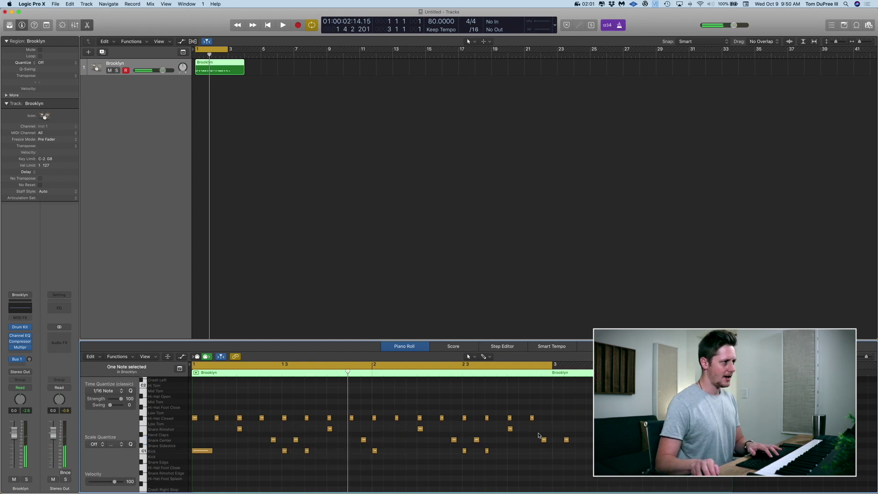
drag(566, 442, 550, 442)
click(103, 391)
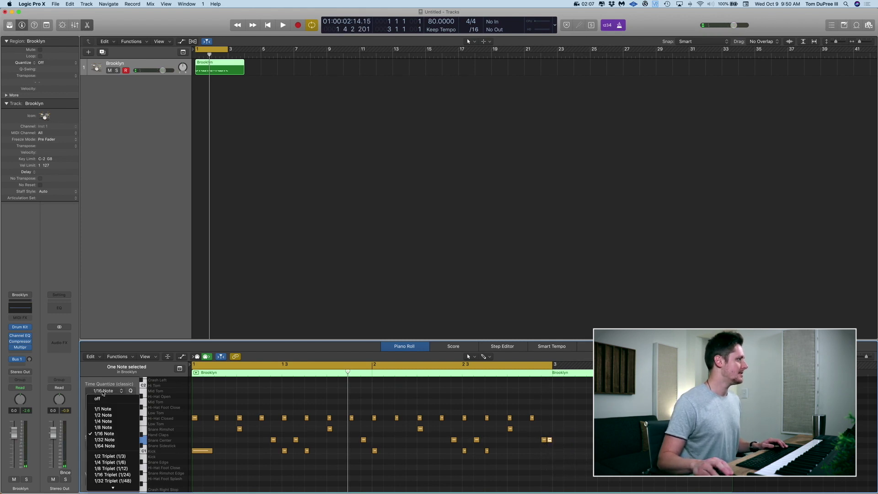
click(104, 440)
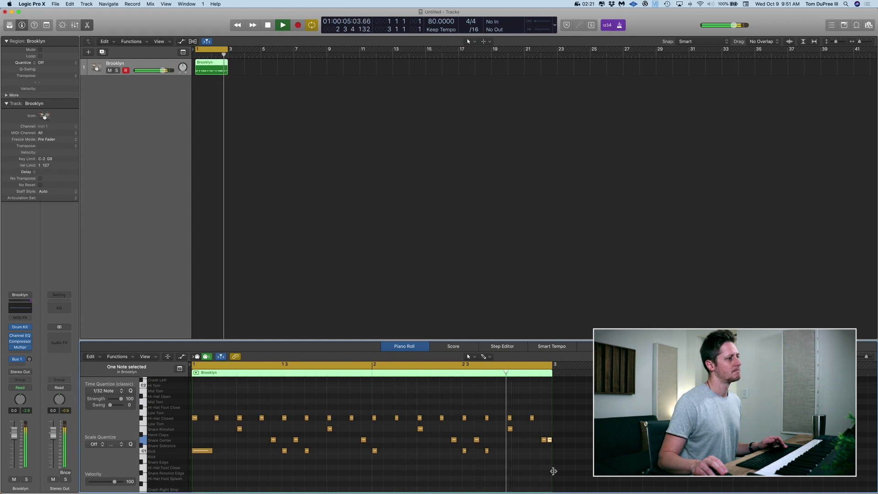
key(space)
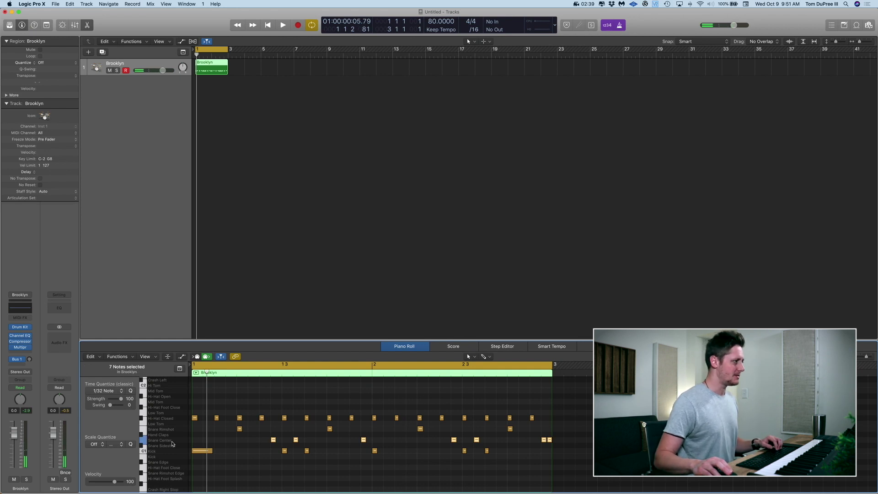
Lower the seven selected Snare Center notes to velocity 44 in the velocity lane.
key(a)
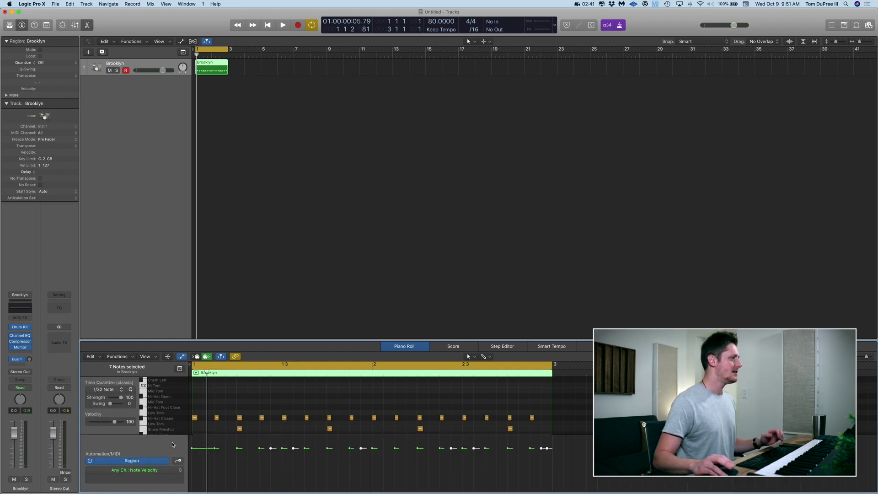
scroll(284, 415, down, 3)
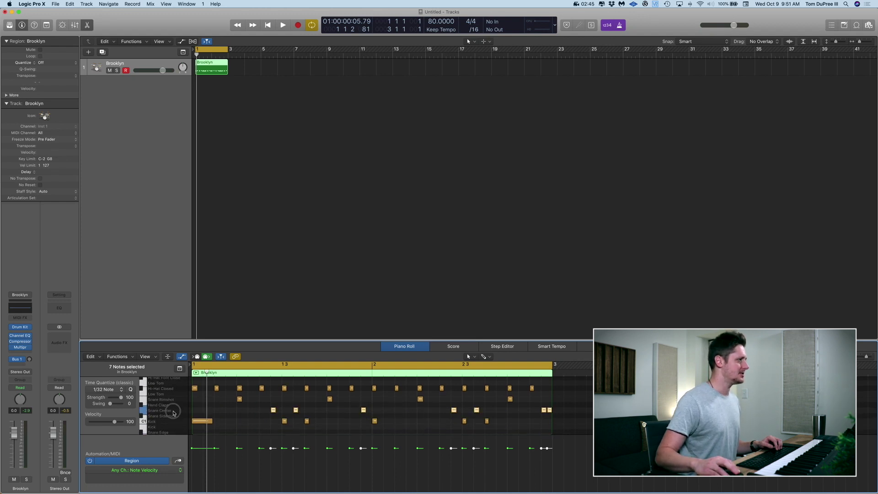
drag(270, 449, 271, 467)
key(space)
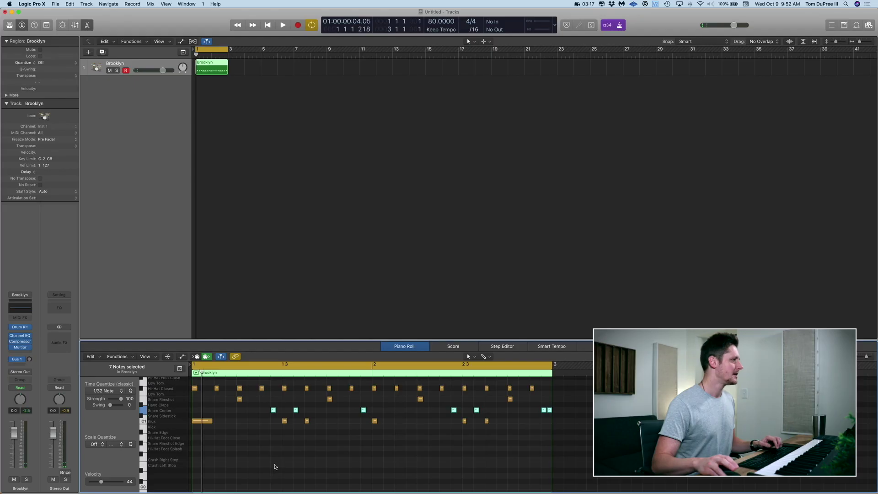
Select the first off-beat hi-hat note and add alternate hi-hat notes to the selection.
click(217, 388)
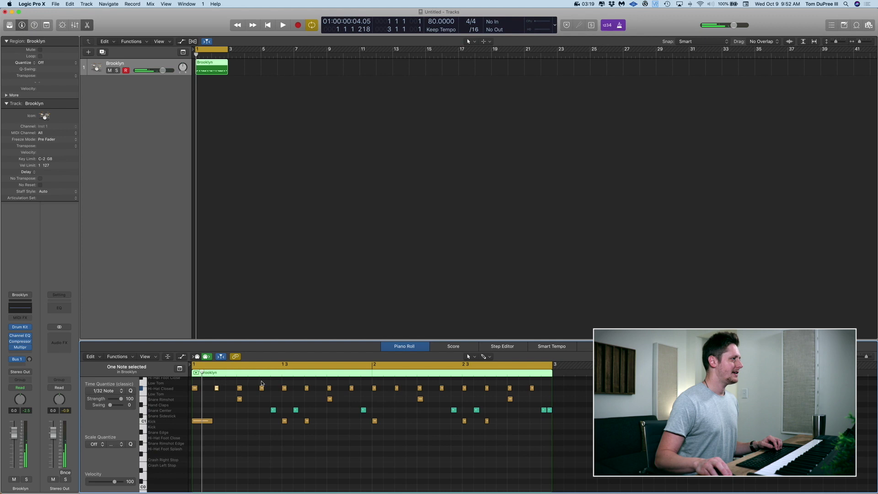
click(306, 388)
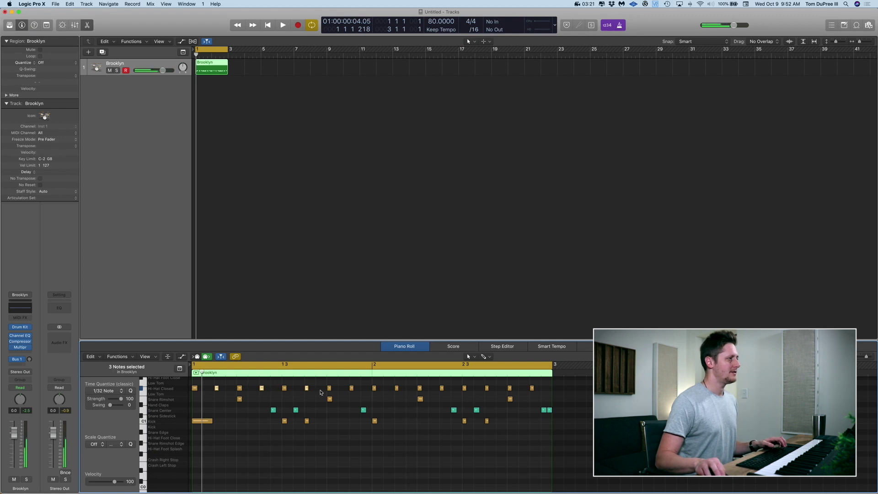
shift+click(441, 387)
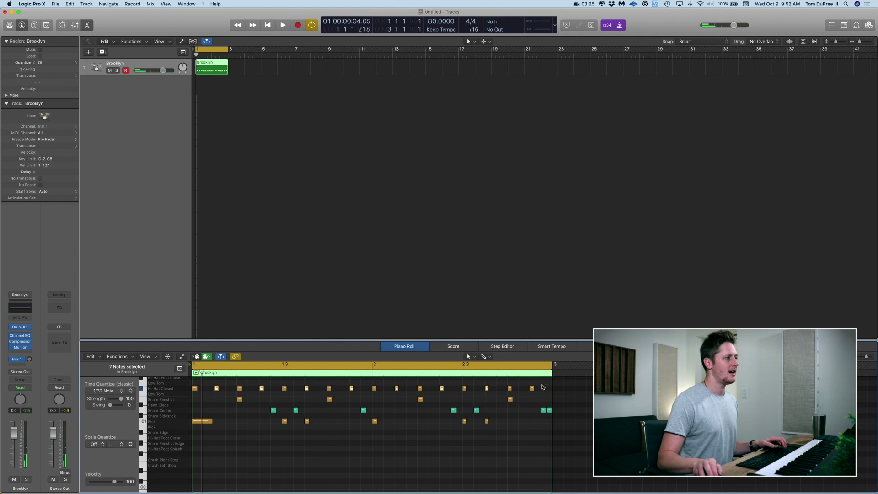
Lower the selected alternate hi-hat notes to velocity 80 in the velocity lane.
key(a)
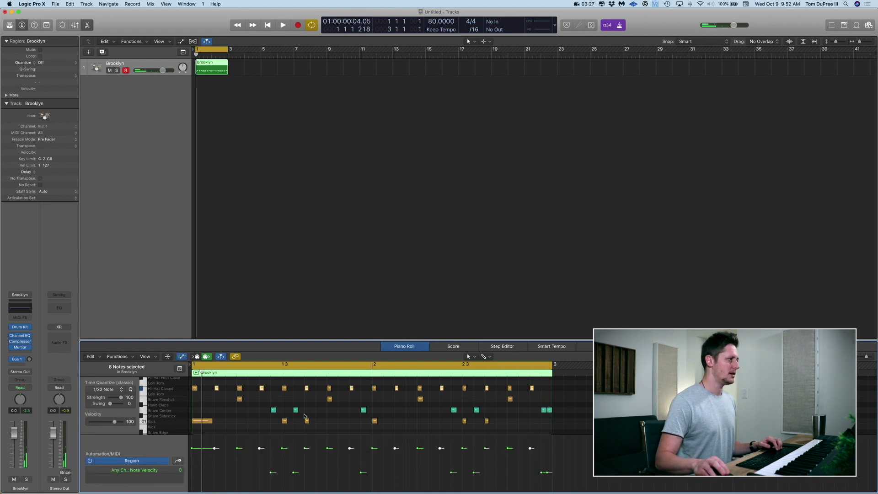
drag(215, 451, 215, 455)
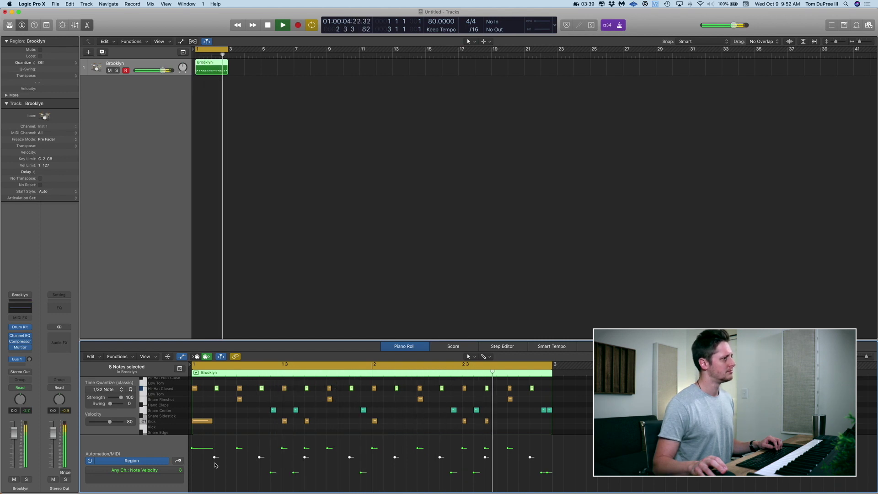
key(space)
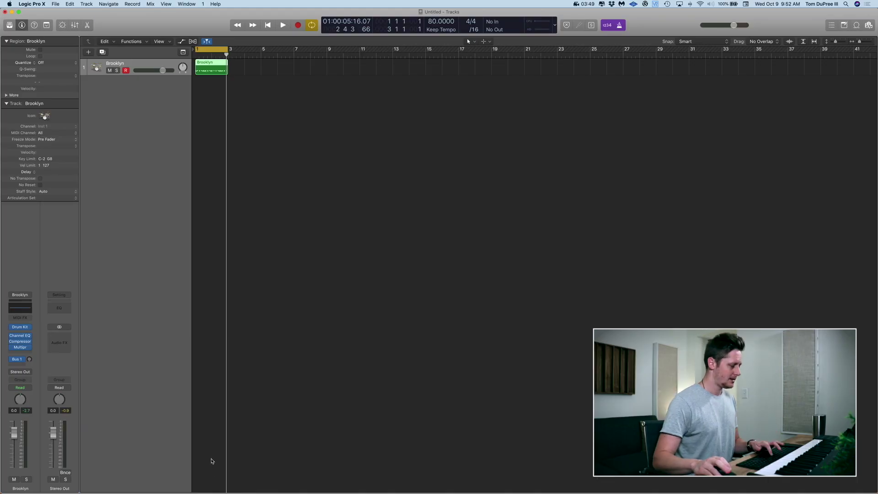
Add kick notes just before bars 2 and 3 and move both down to B0.
key(e)
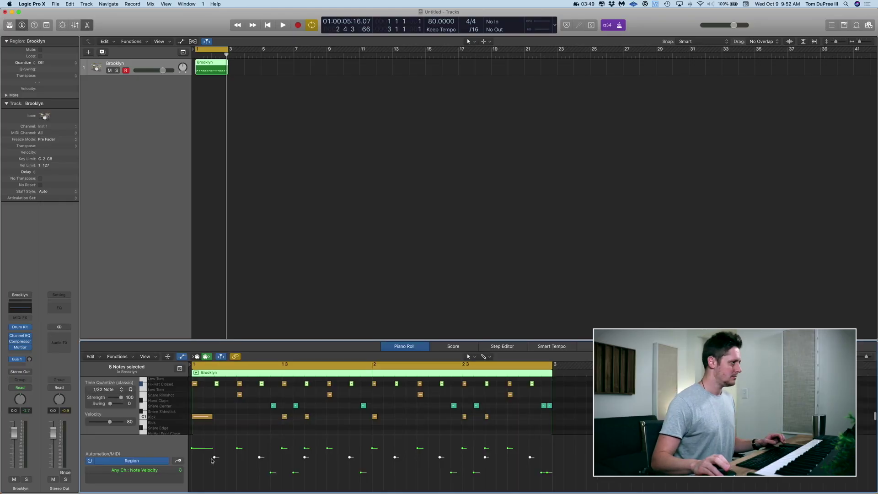
key(a)
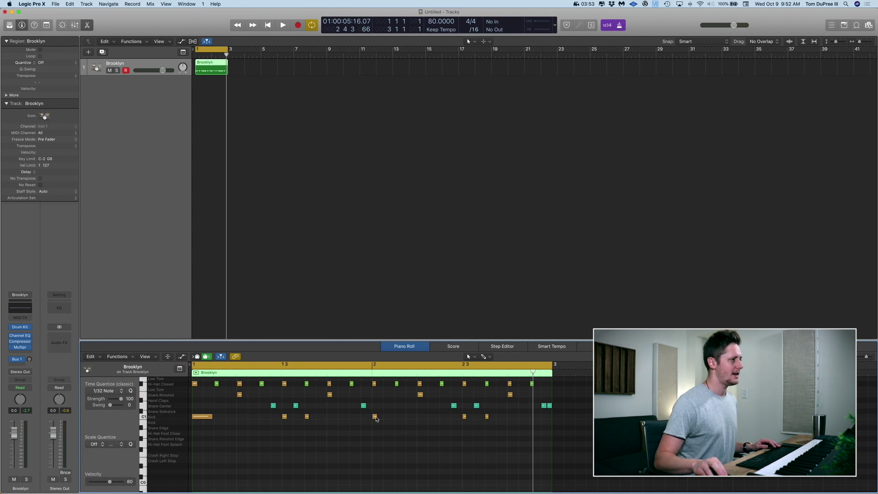
drag(376, 419, 364, 417)
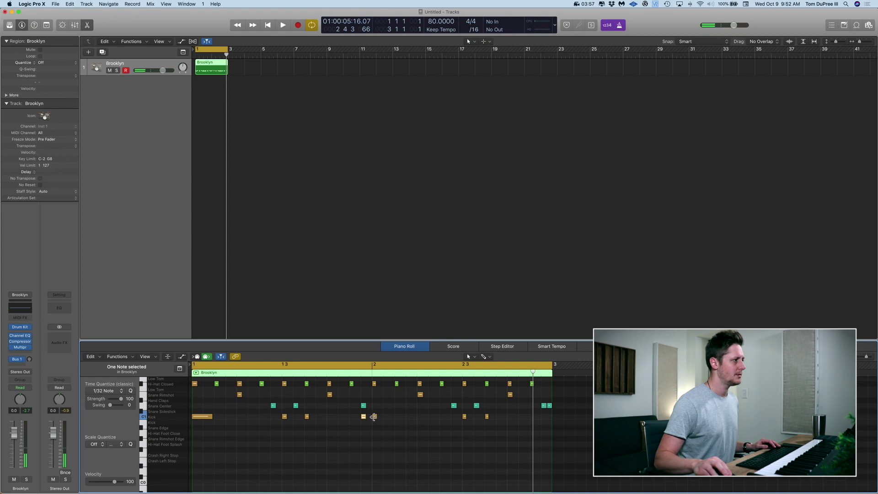
drag(432, 419, 543, 420)
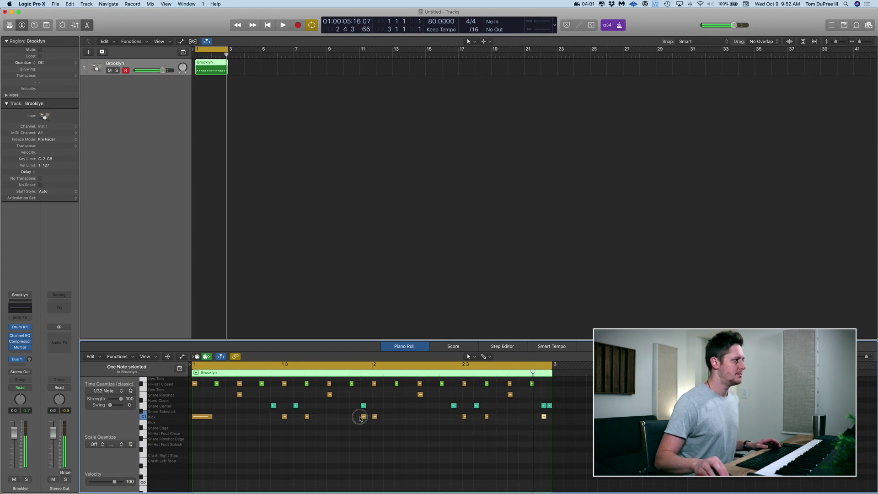
drag(364, 418, 365, 422)
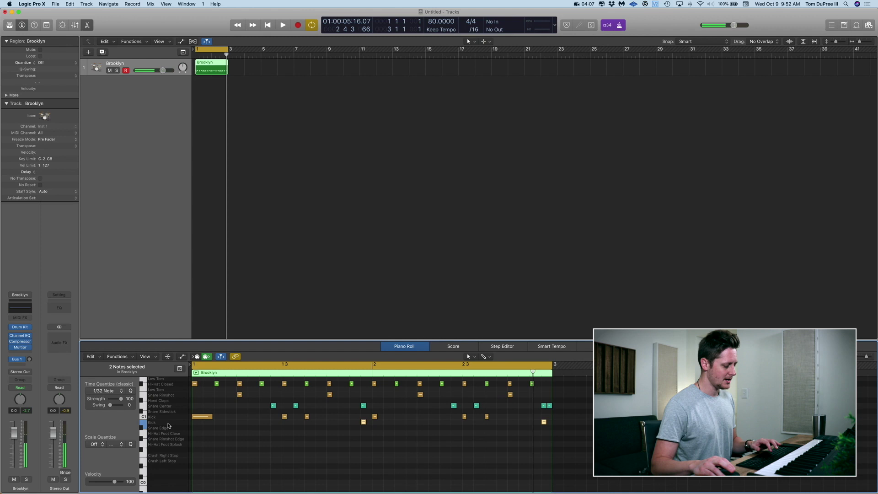
Lower the two new B0 kick notes to velocity 55 in the velocity lane.
key(e)
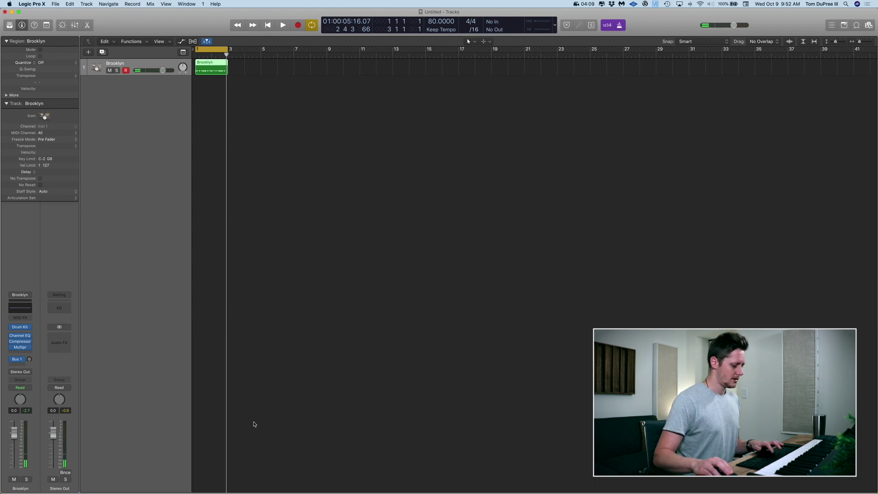
key(e)
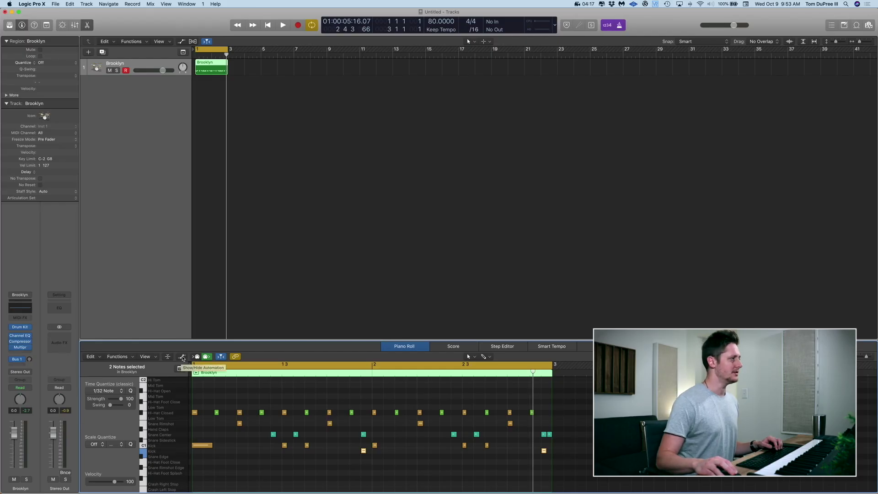
click(182, 357)
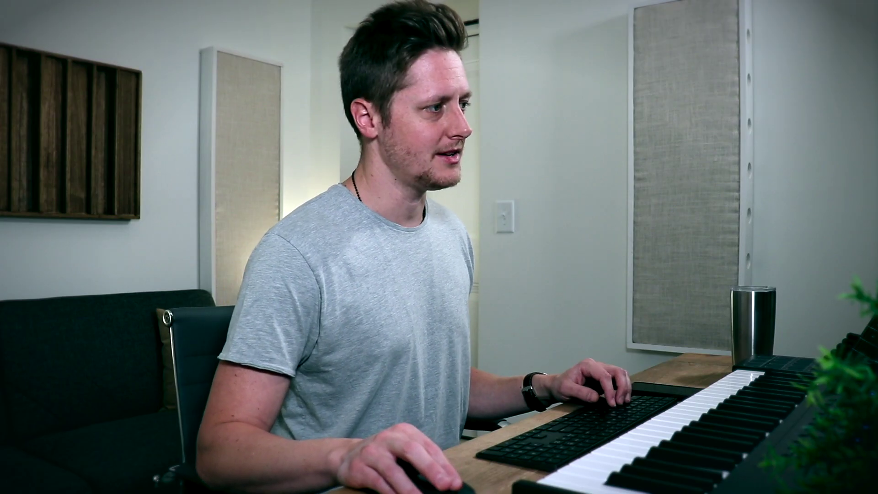
click(361, 449)
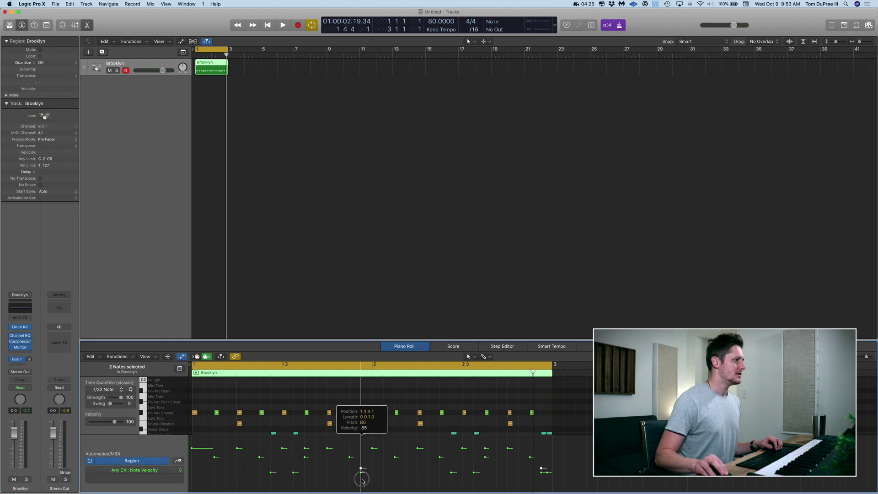
Play the pattern to hear the softer kicks, then stop with the velocity lane showing.
key(space)
key(a)
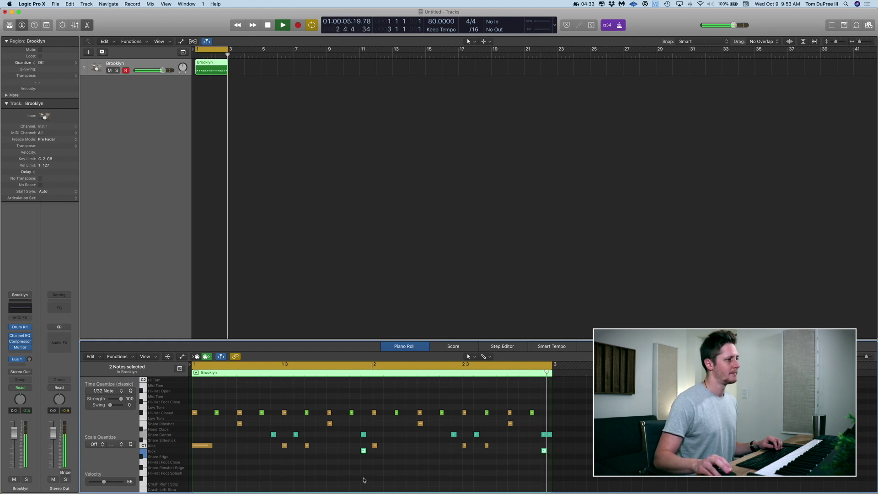
key(space)
key(a)
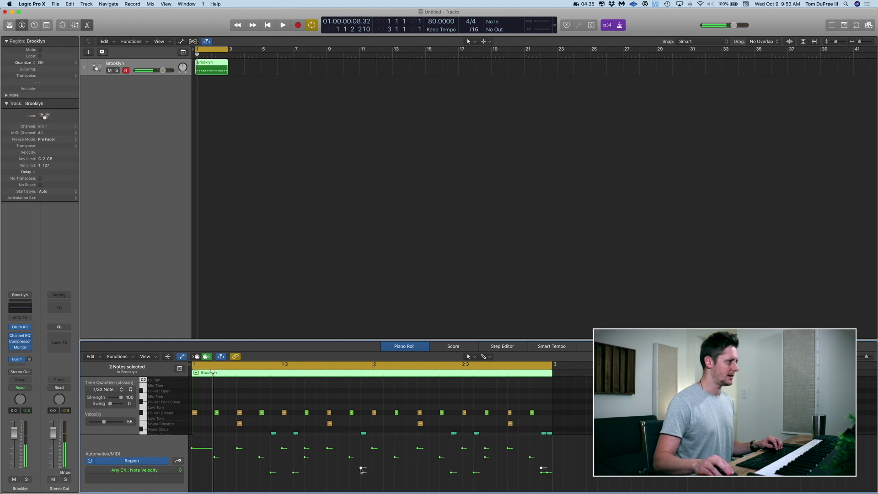
Drop the B0 kick velocities to 38, audition the pattern, and open MIDI Transform.
drag(361, 468, 361, 476)
key(space)
key(a)
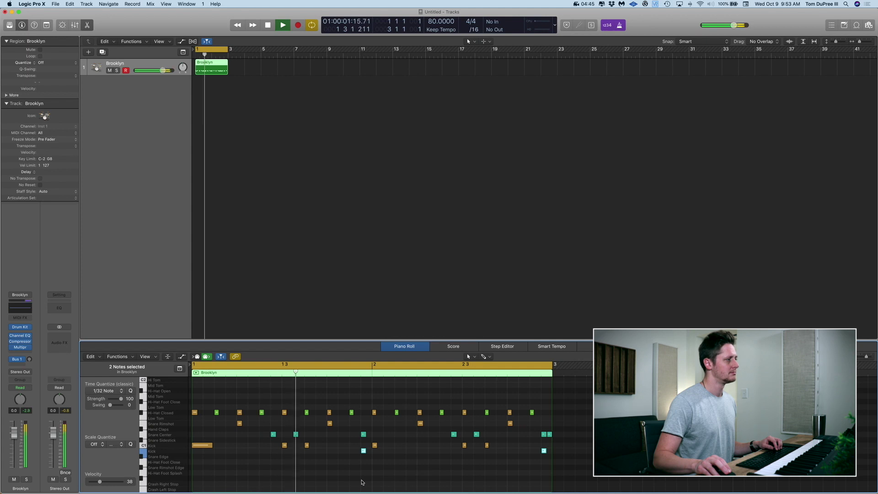
key(space)
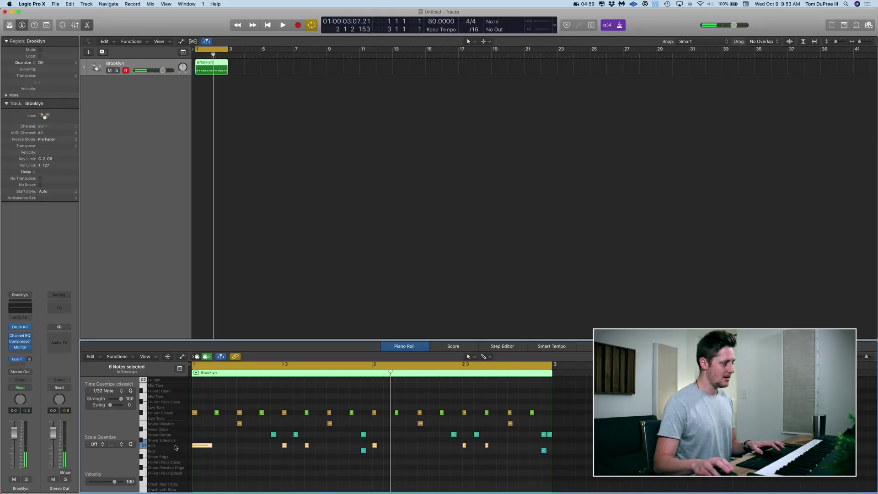
key(super+8)
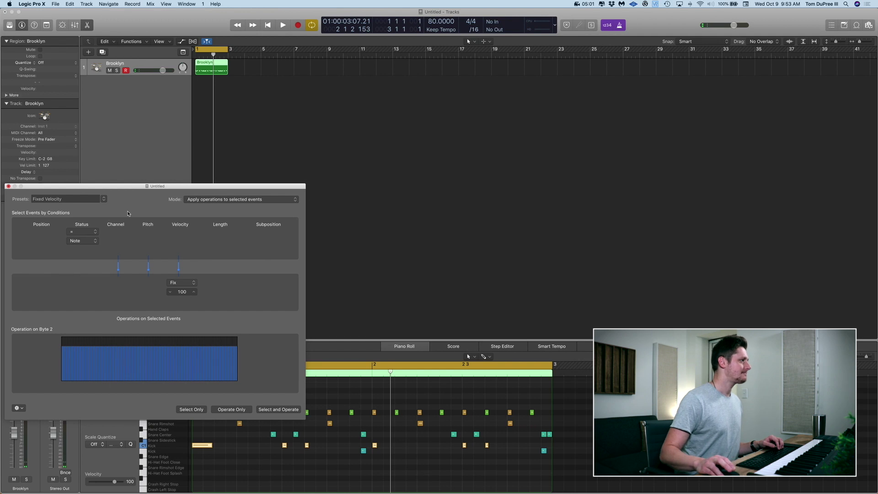
Close the Transform window and play back the Brooklyn region's two-bar drum groove.
key(super+w)
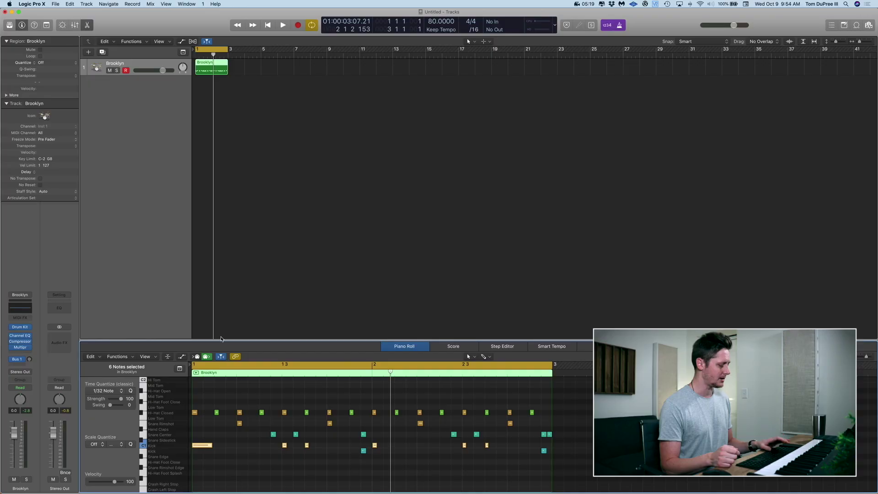
key(space)
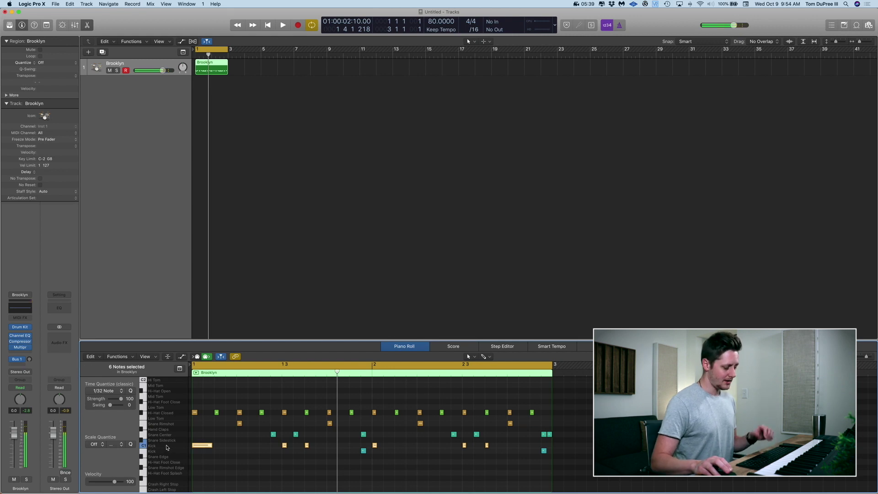
Select all six kick notes and load the Humanize preset in MIDI Transform.
click(166, 446)
key(super+9)
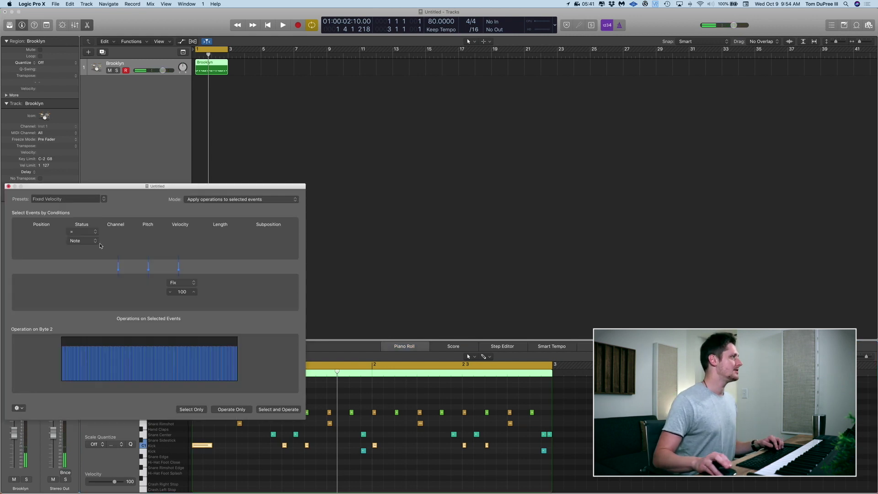
click(105, 200)
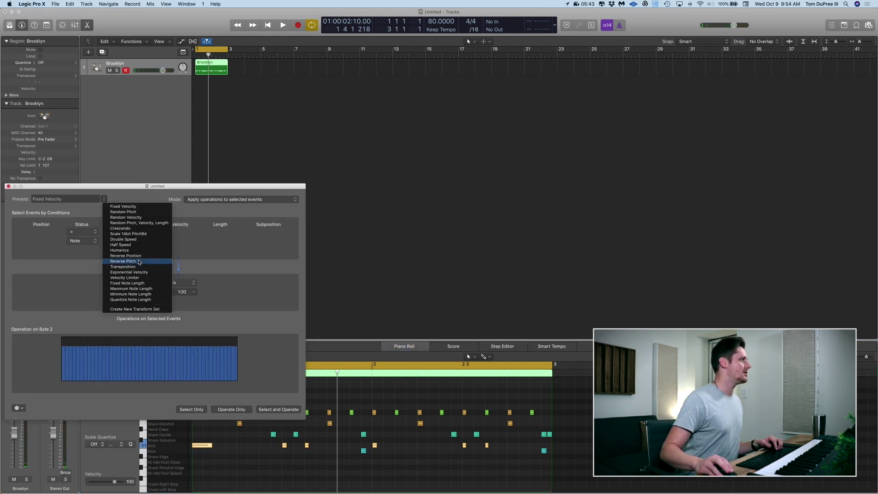
click(126, 250)
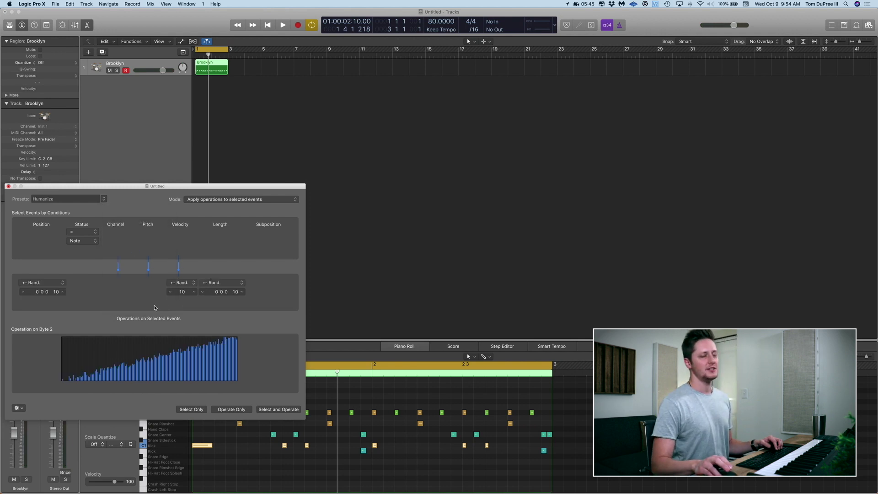